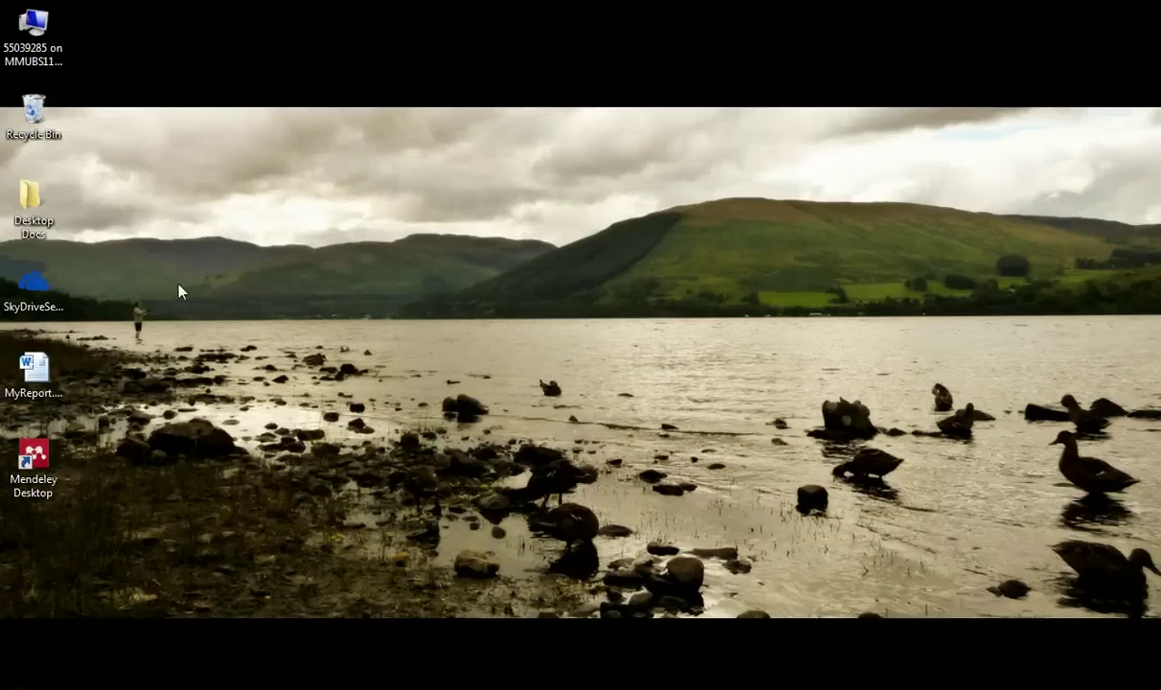
- Switch from the desktop to Internet Explorer showing 'Training Area - MMU Business School'
click(34, 364)
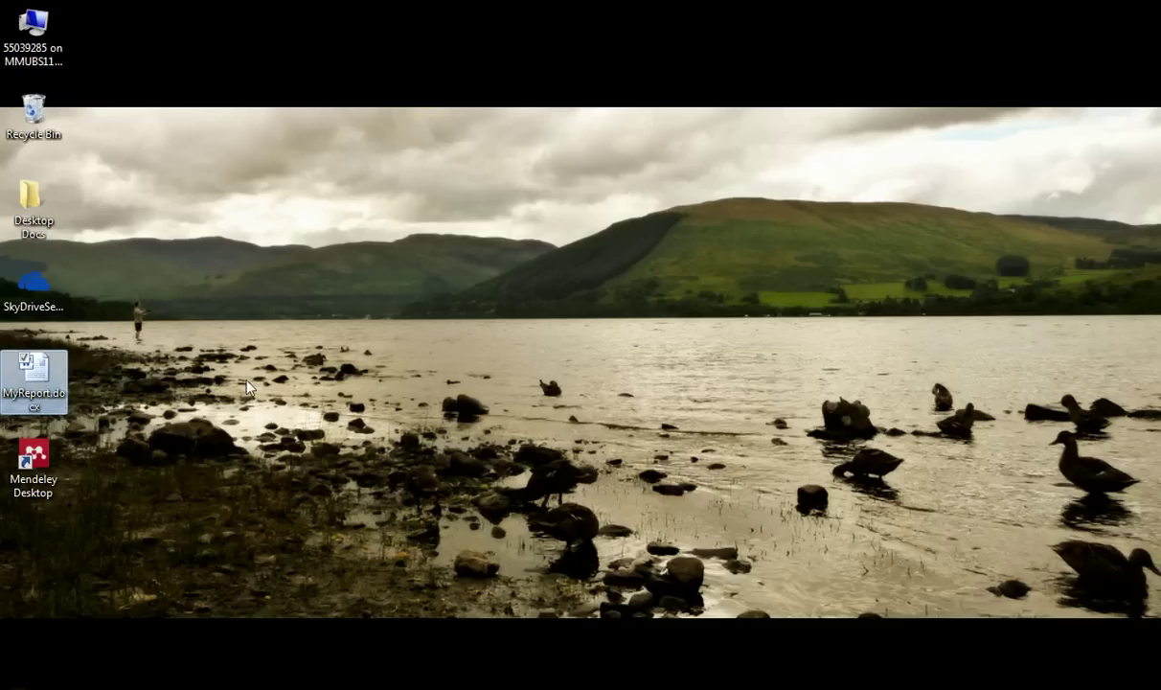
click(422, 418)
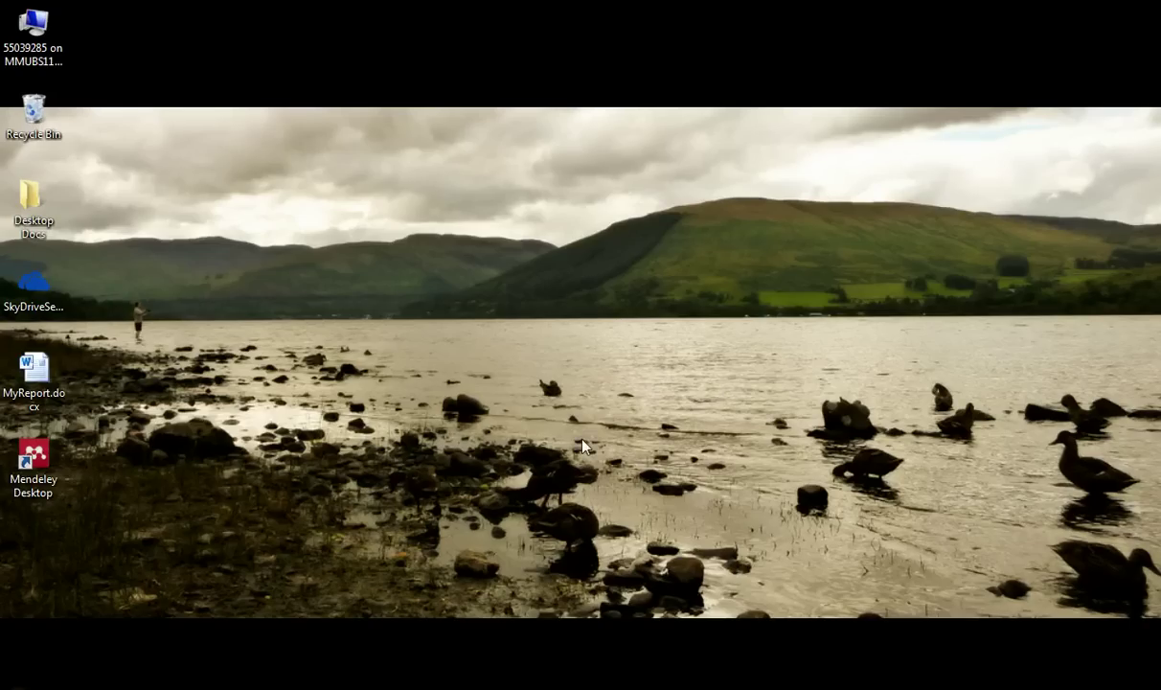
mouse_move(96, 613)
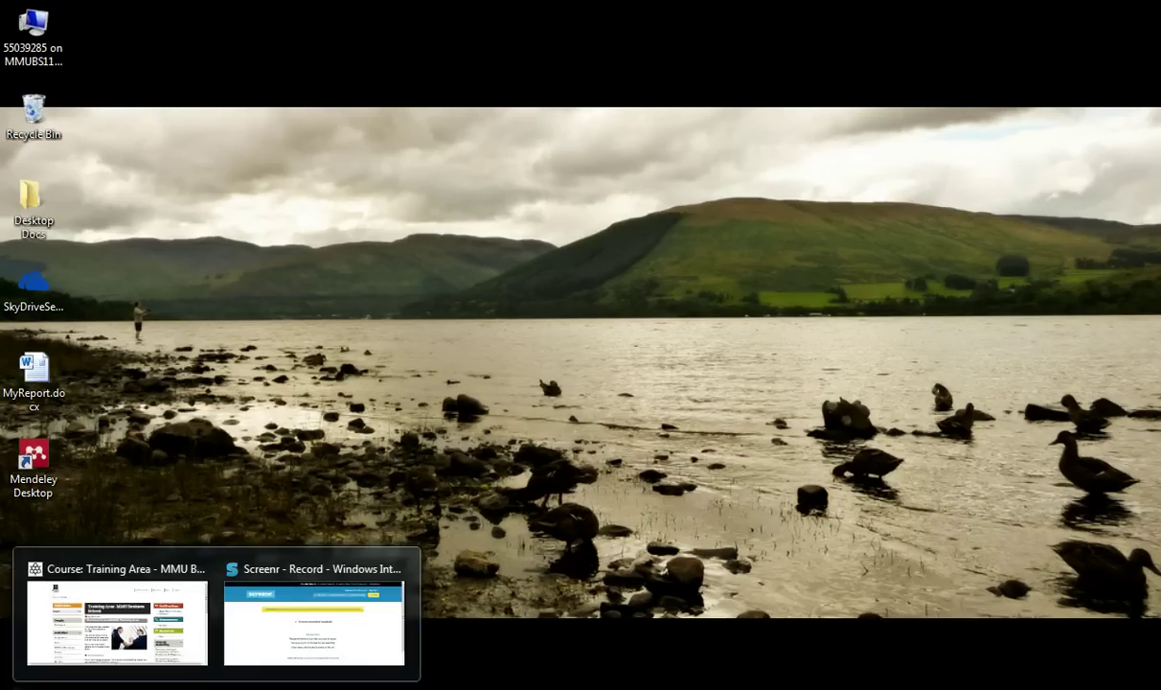
mouse_move(116, 586)
click(122, 619)
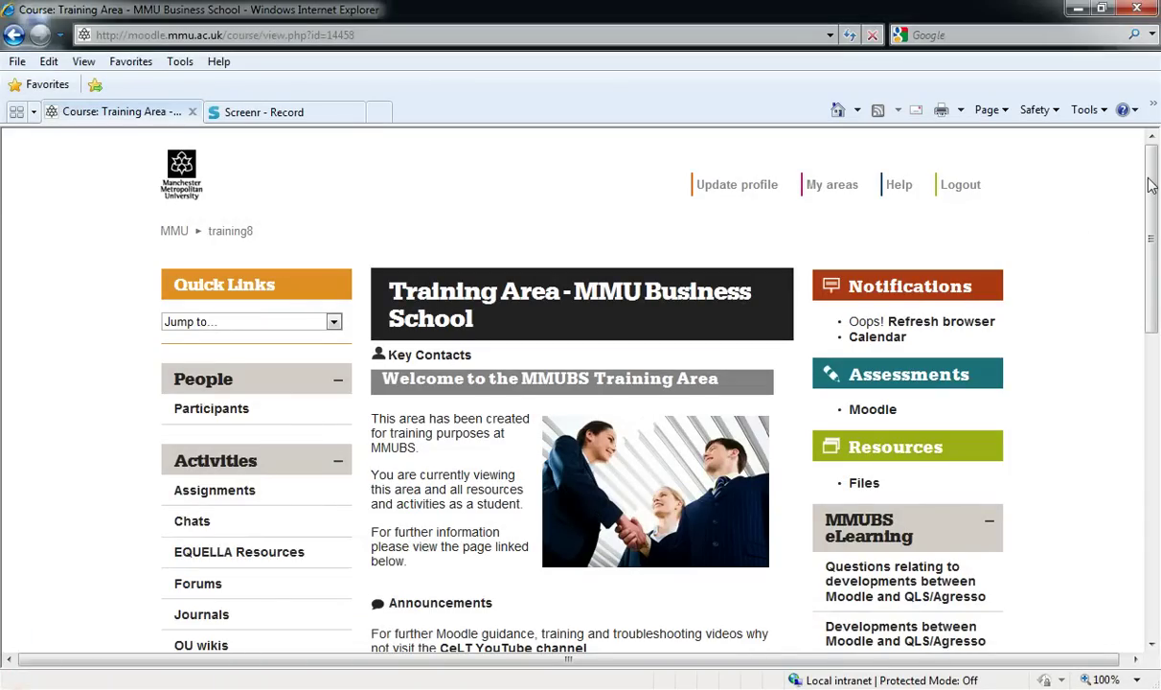
drag(1154, 185, 1146, 317)
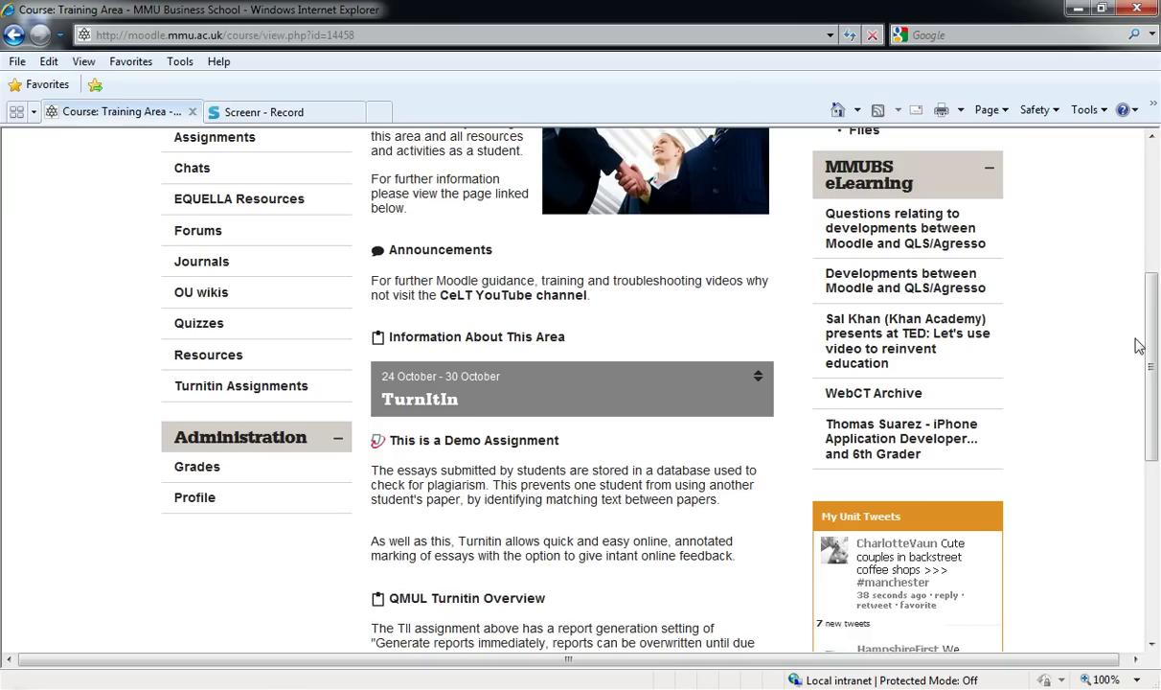
drag(1155, 364, 1092, 302)
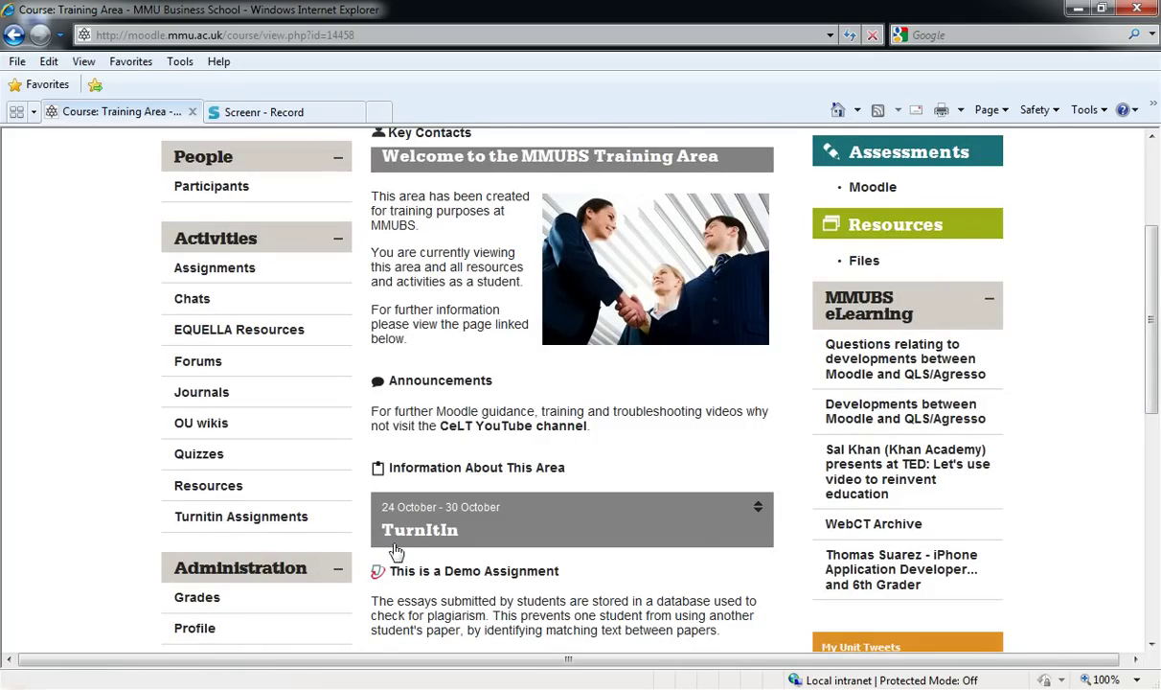
click(251, 523)
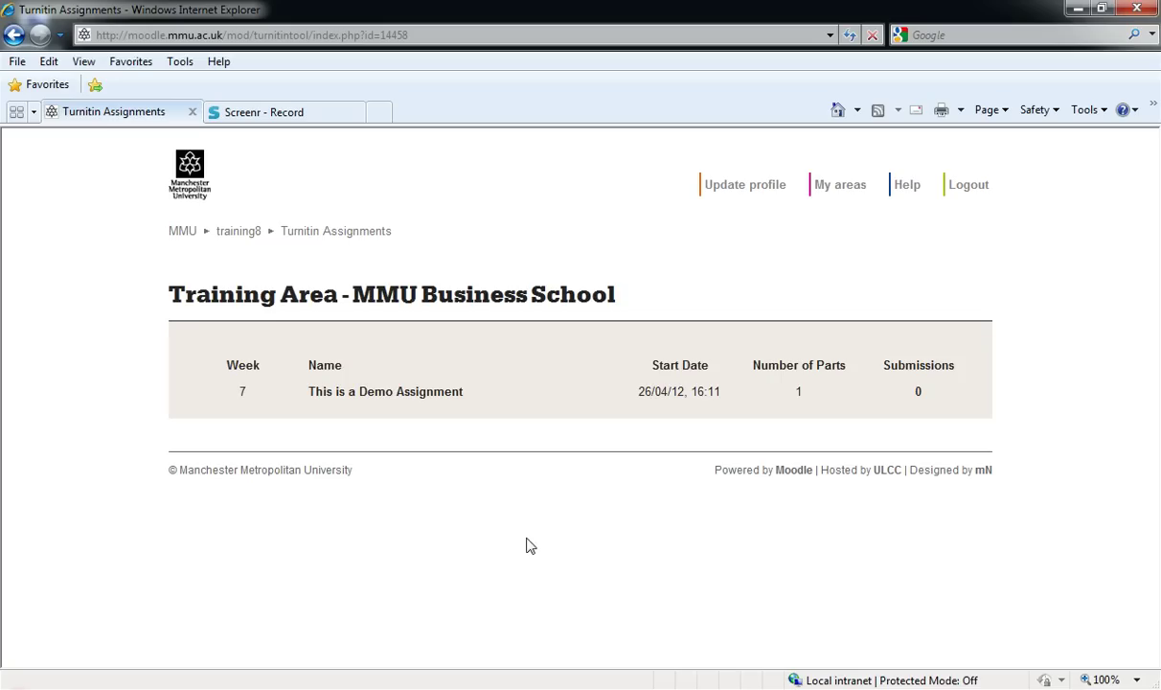
click(244, 241)
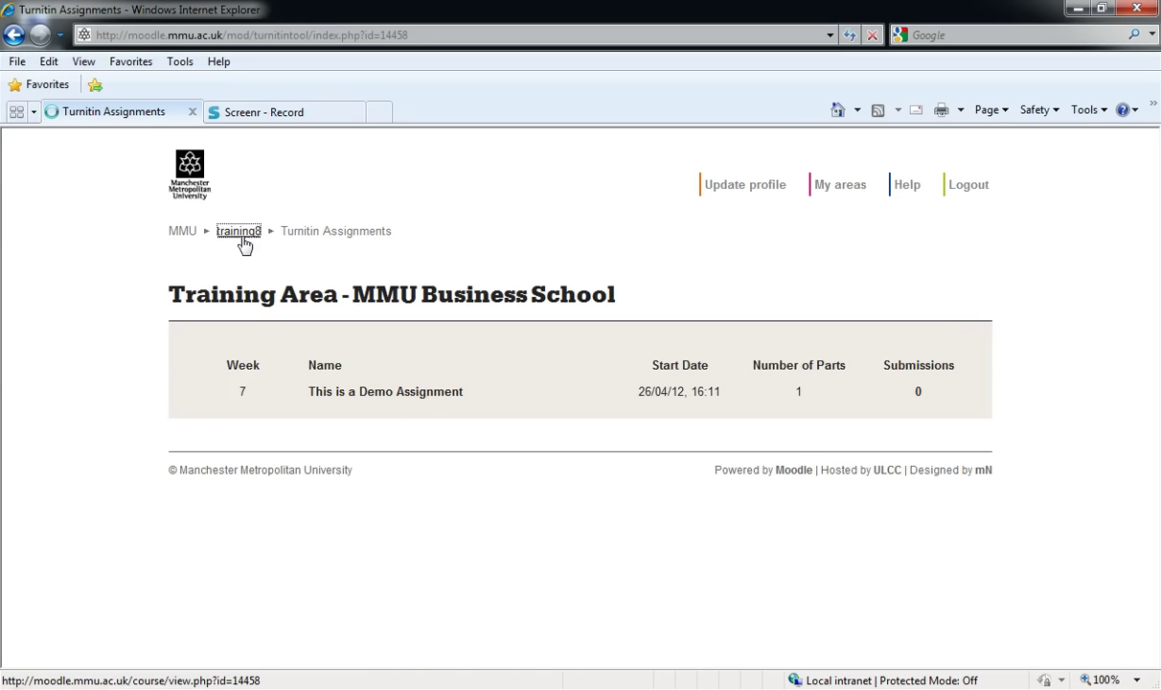
drag(1152, 232, 1157, 378)
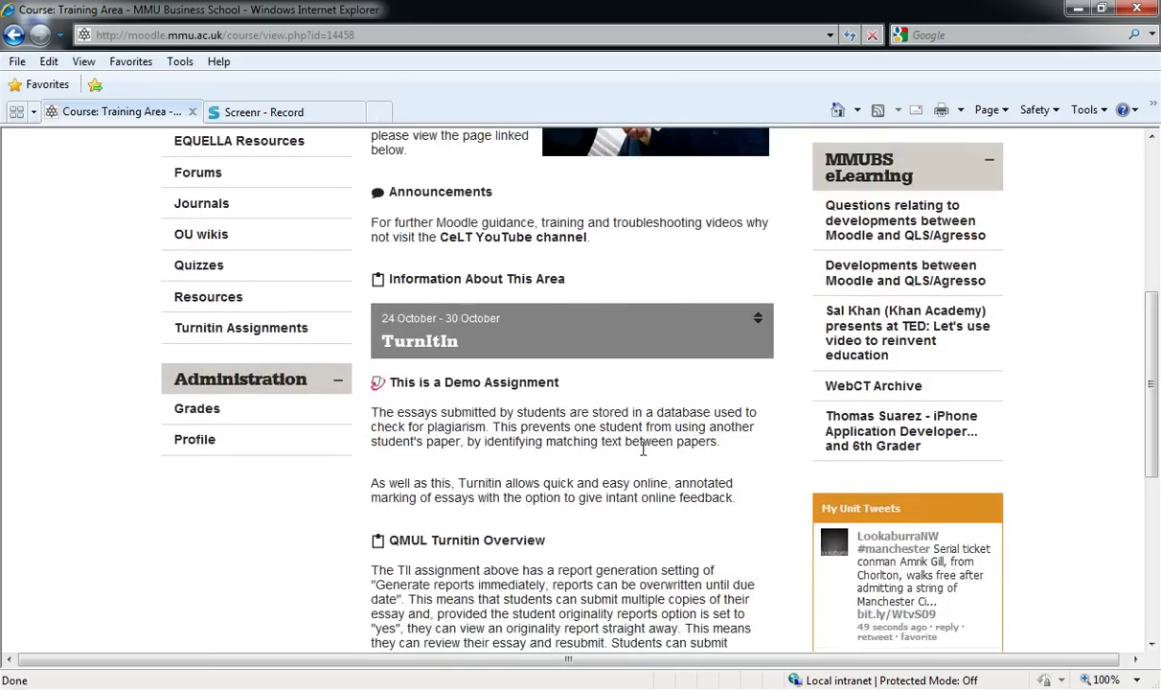
- Open 'This is a Demo Assignment' from the TurnItIn section and view its summary
click(503, 387)
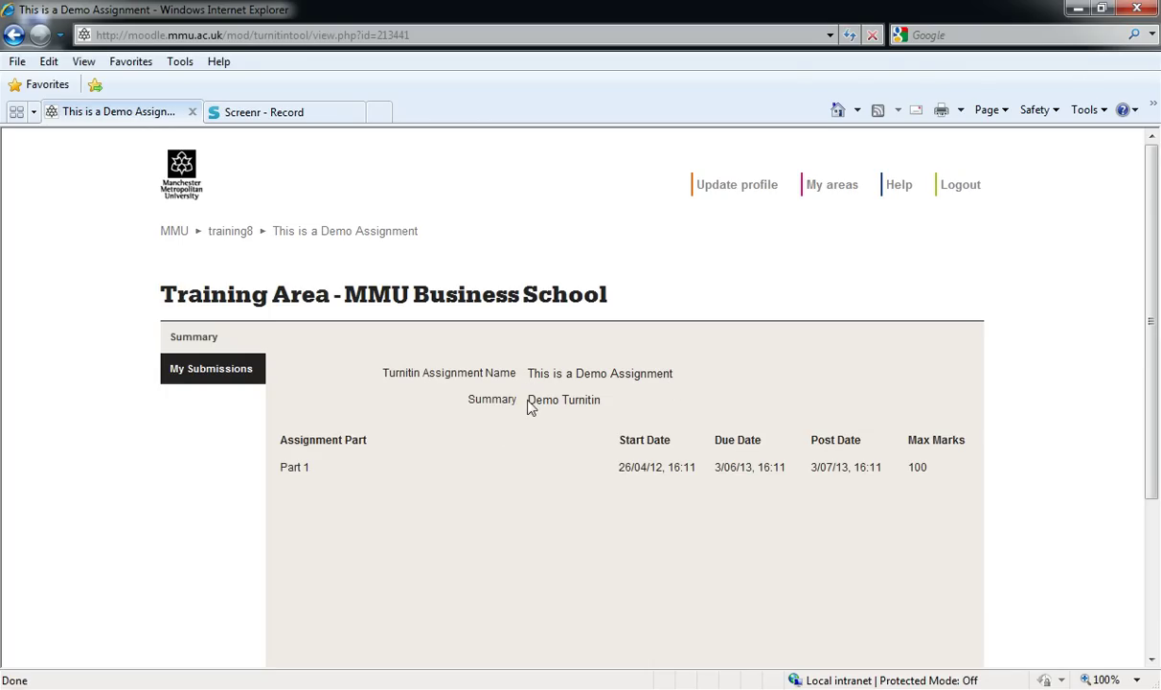
drag(531, 400, 602, 401)
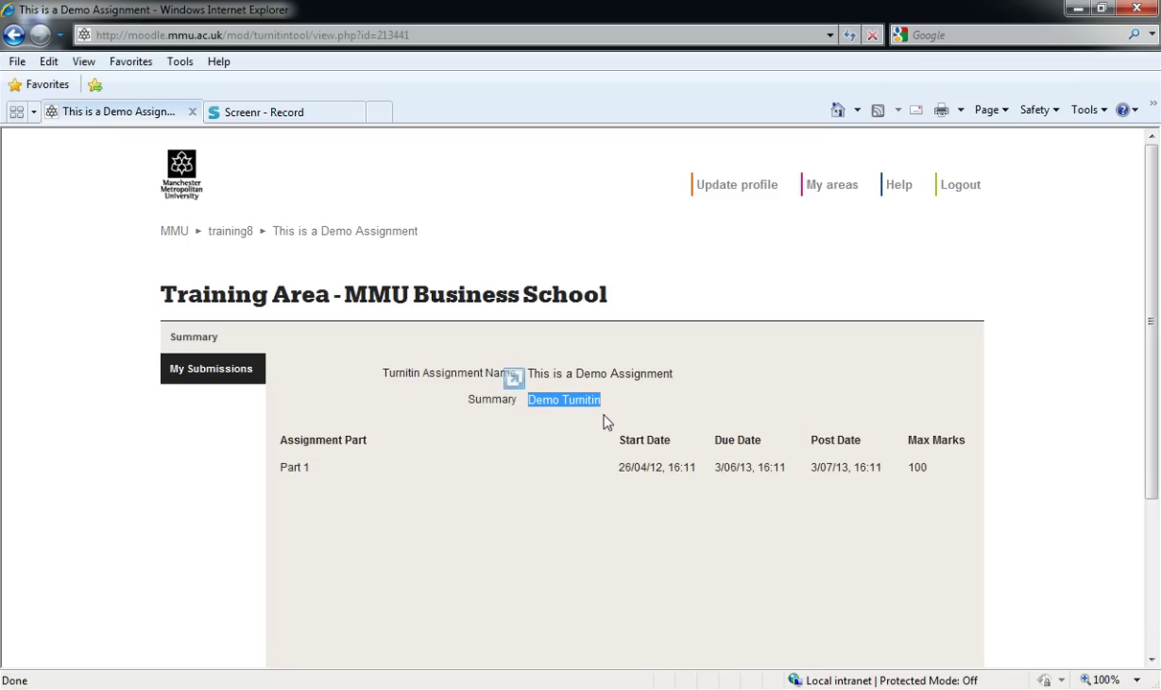
click(605, 421)
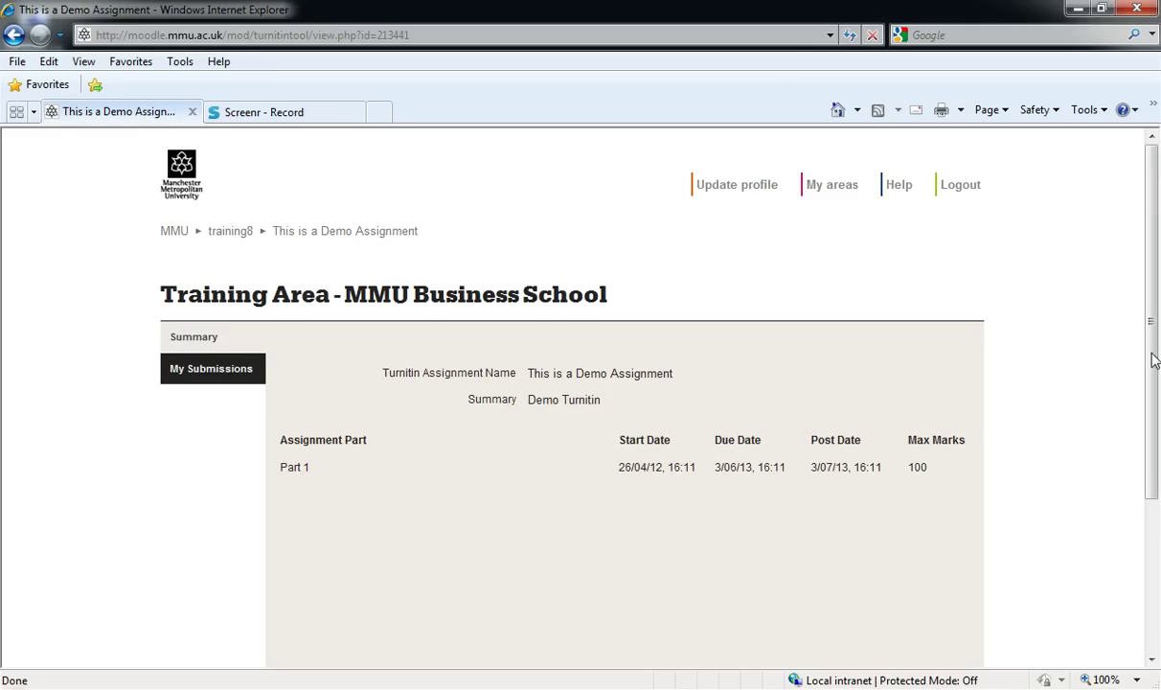
scroll(1155, 364, down, 2)
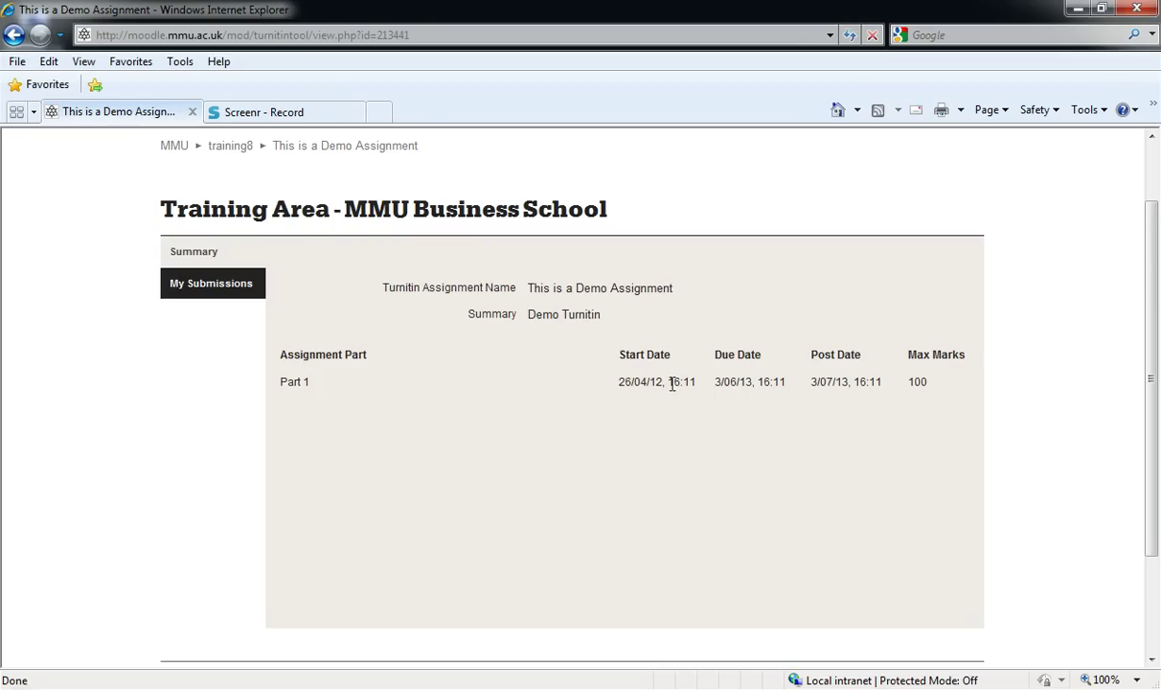
drag(671, 384, 696, 384)
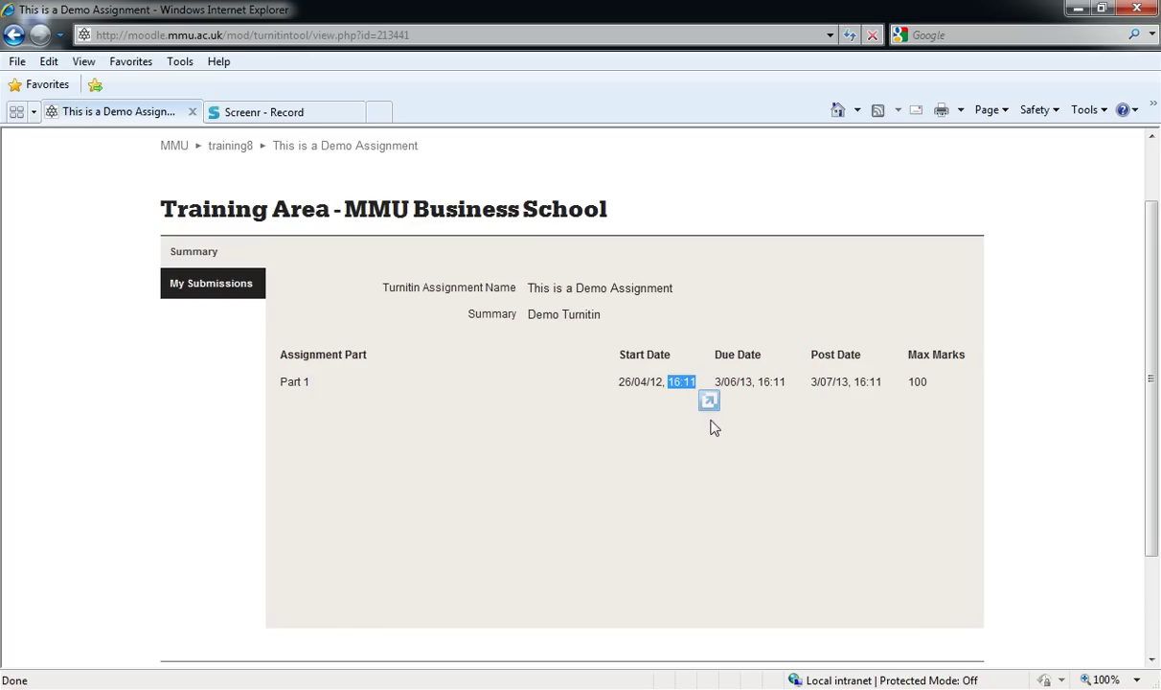
click(773, 477)
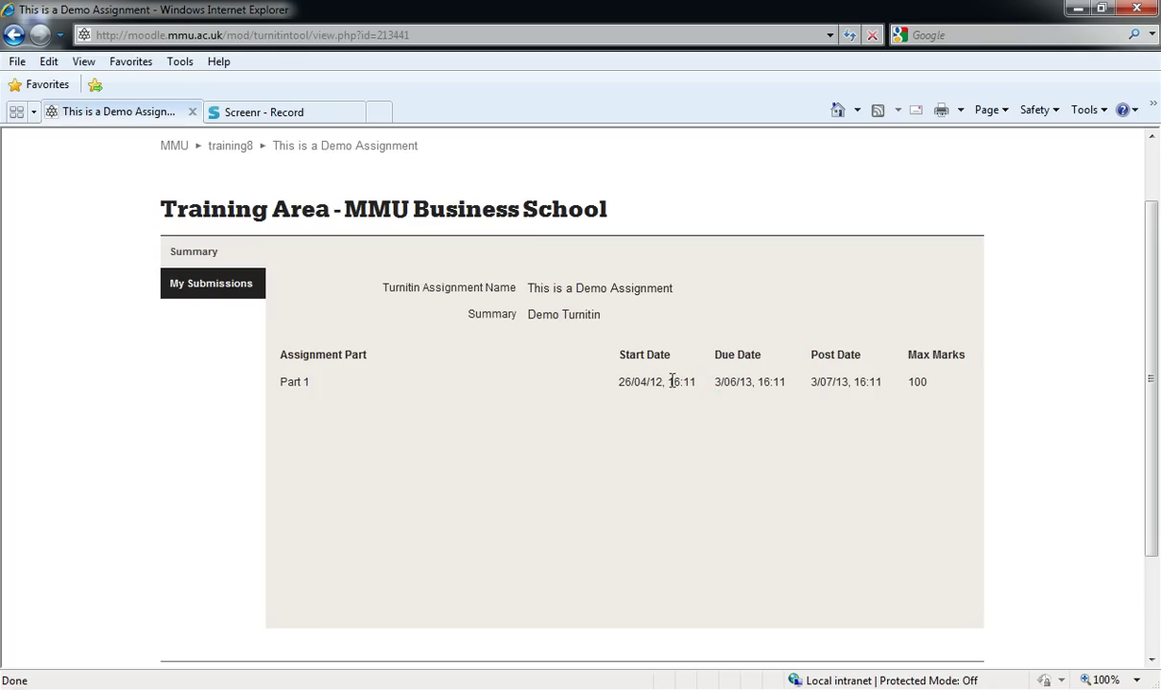
drag(669, 383, 682, 383)
click(644, 429)
drag(695, 384, 681, 385)
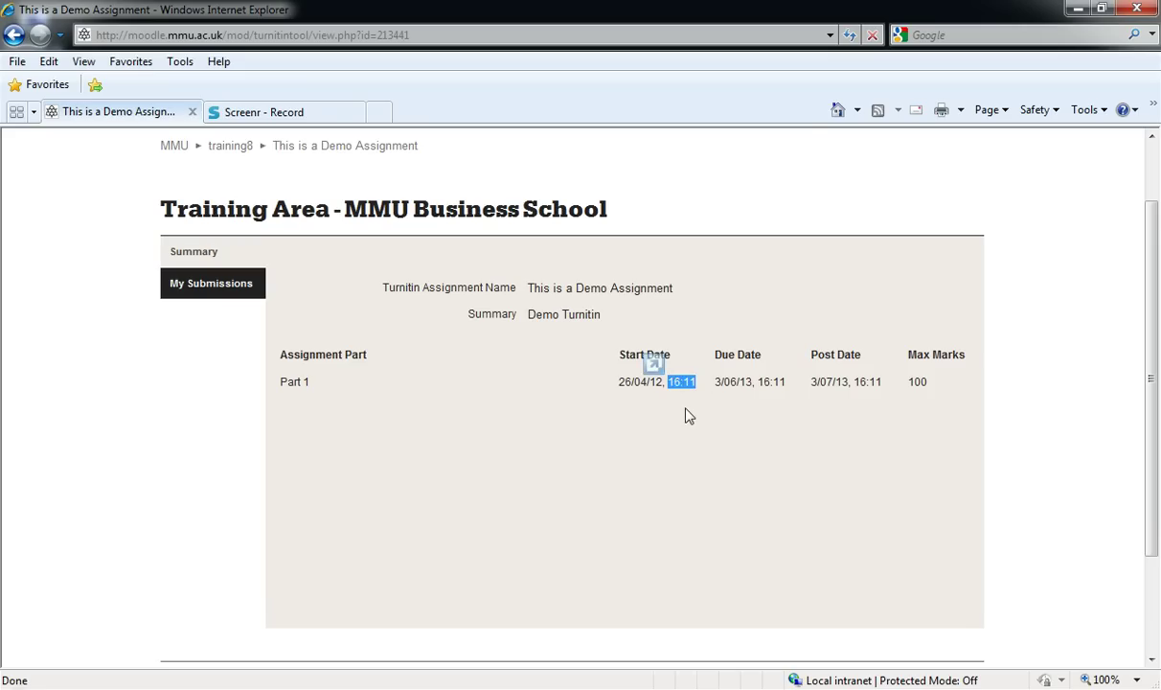
click(687, 416)
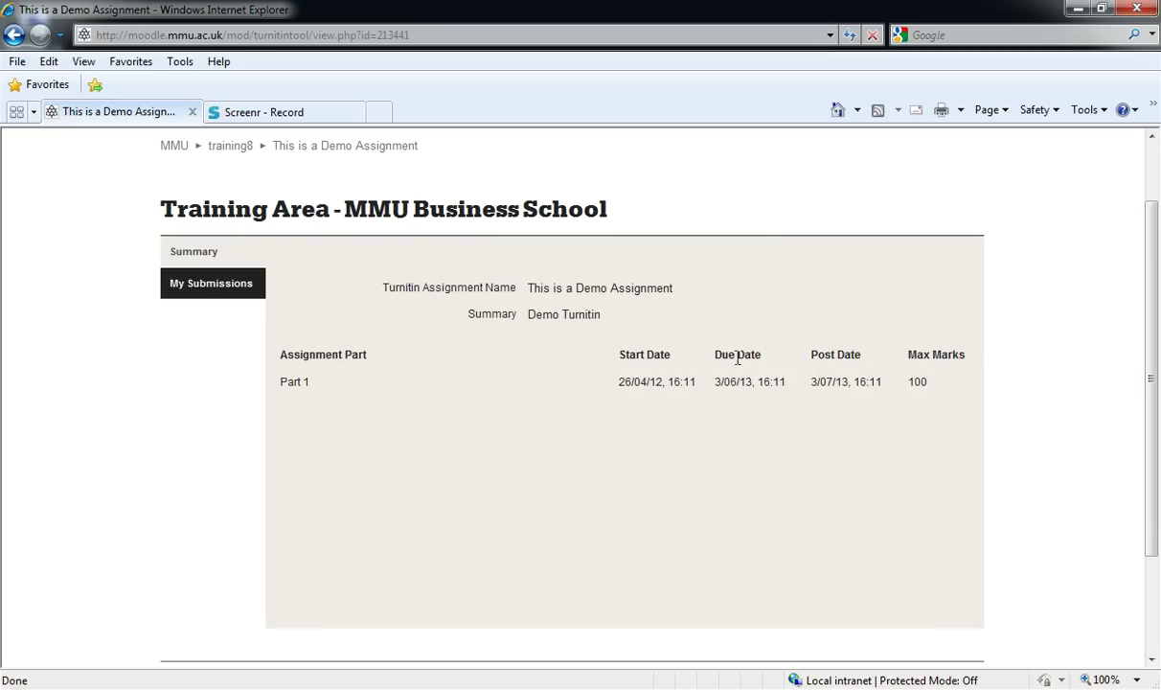
double_click(920, 382)
click(415, 290)
- Go to the demo assignment's My Submissions tab and expand the Submission Type list
click(234, 295)
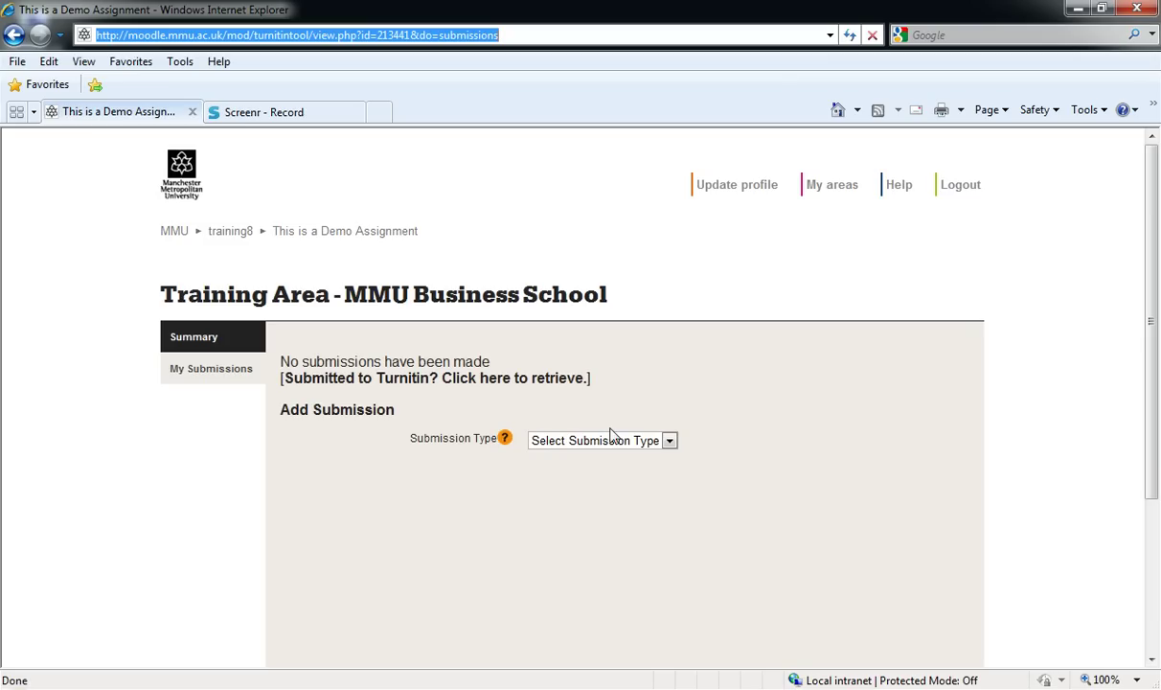
click(670, 442)
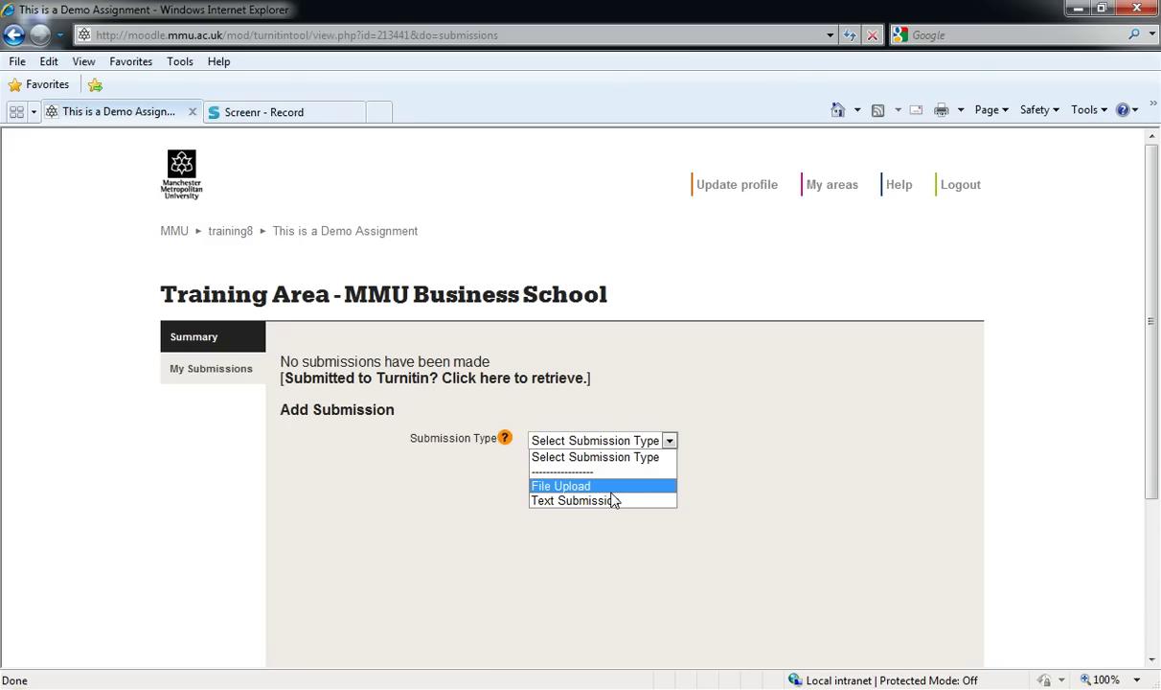
- Choose File Upload and enter 'My Essay' as the submission title
click(579, 486)
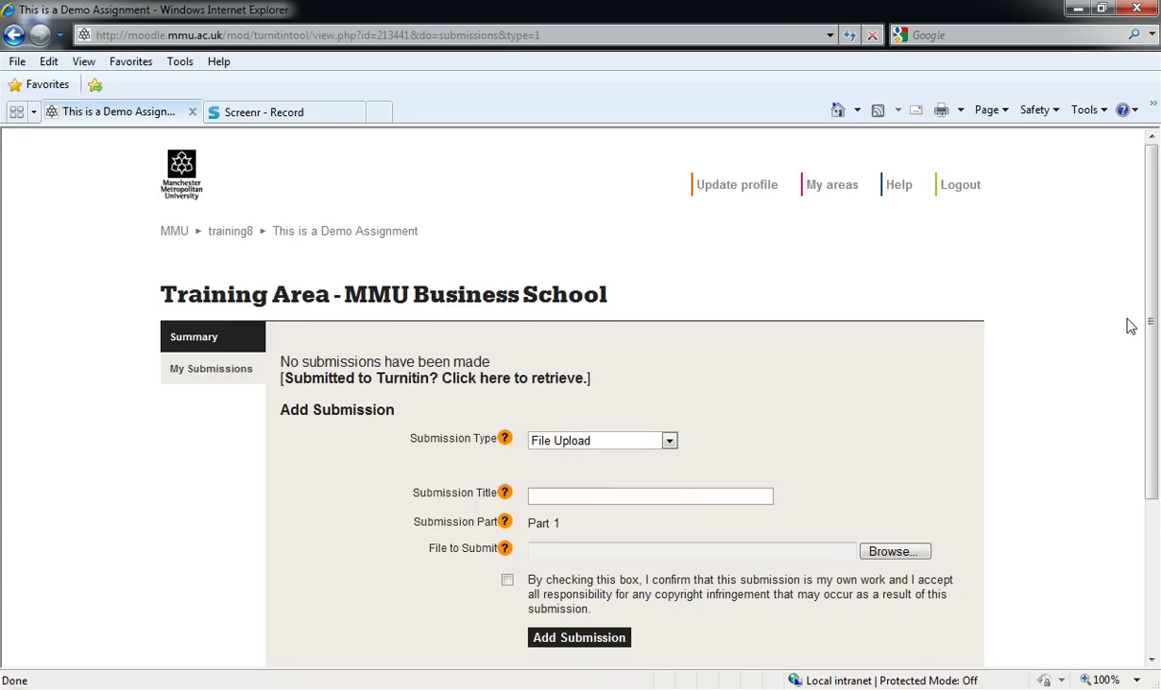
drag(1149, 322, 1154, 376)
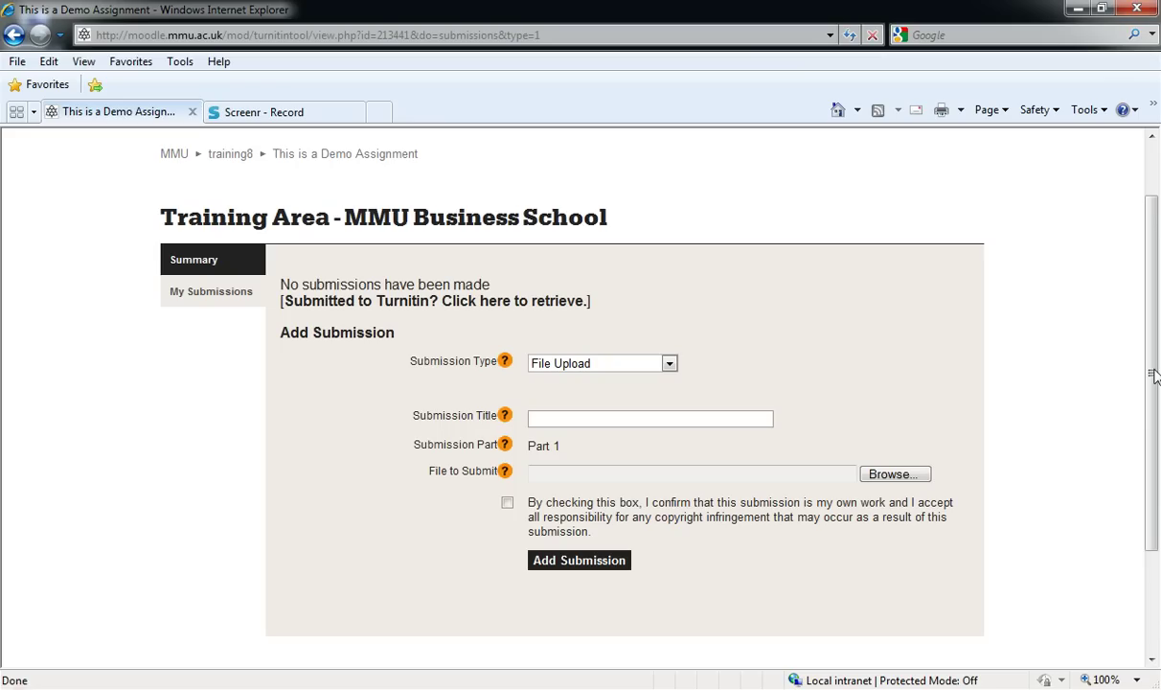
click(605, 423)
text(My Easy)
key(BackSpace)
key(BackSpace)
key(BackSpace)
text(ss)
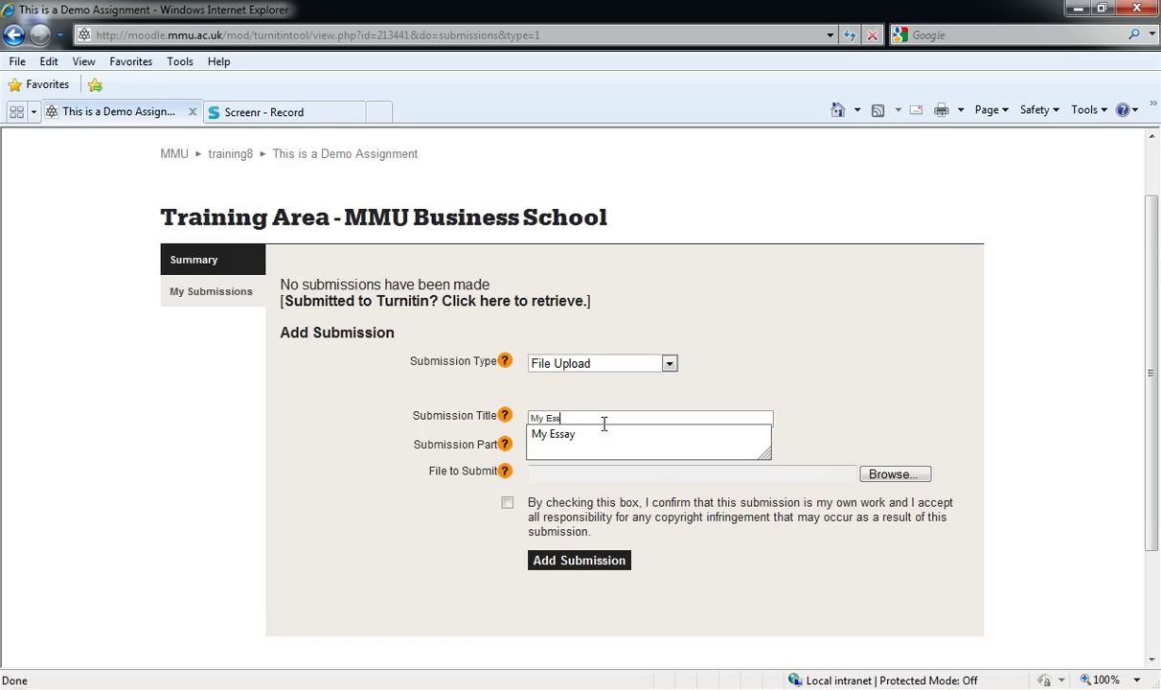
text(ay)
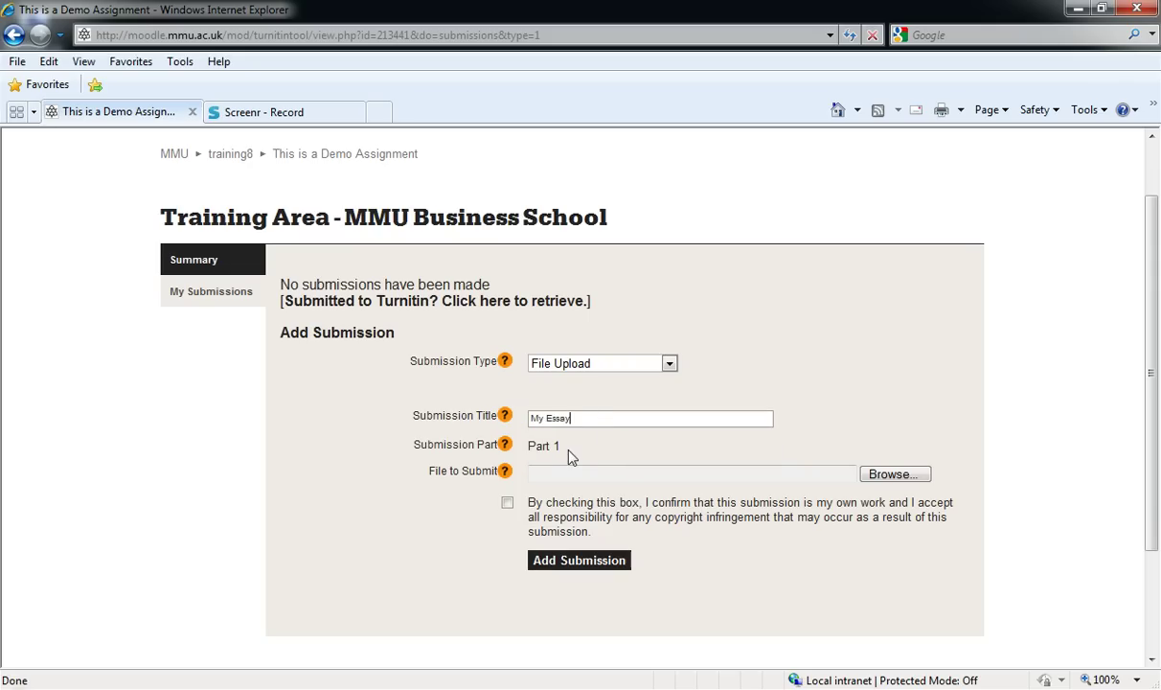
click(561, 476)
- Attach MyReport.docx from the Desktop and tick the own-work declaration
click(899, 477)
click(402, 237)
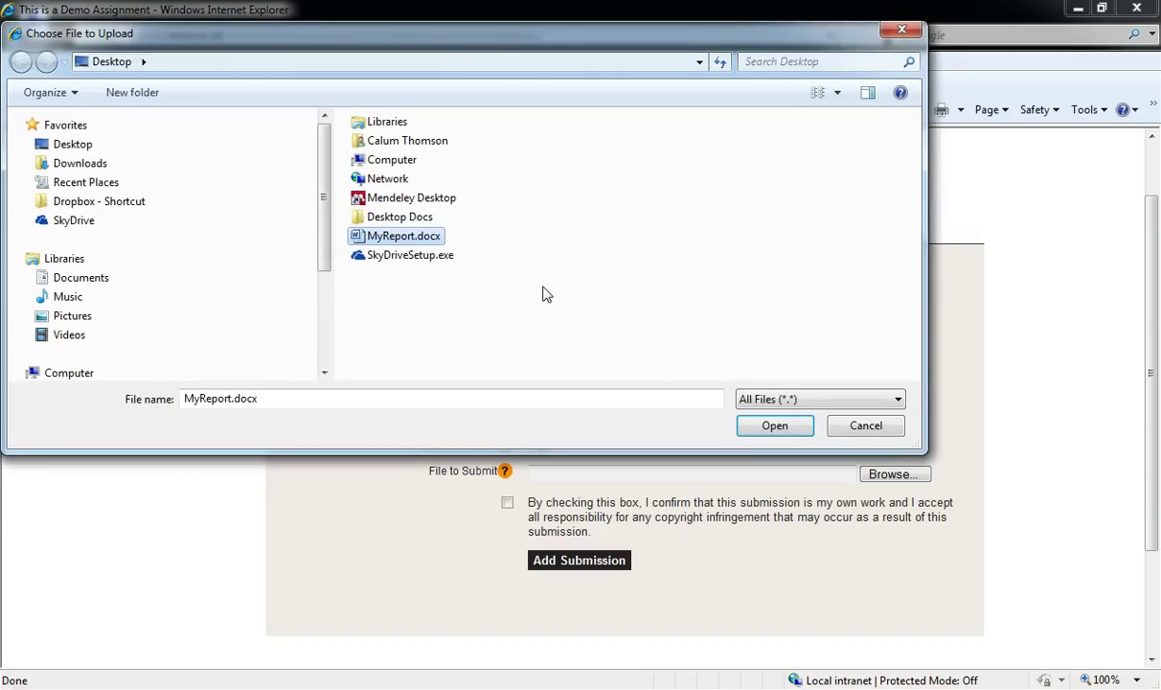
click(774, 426)
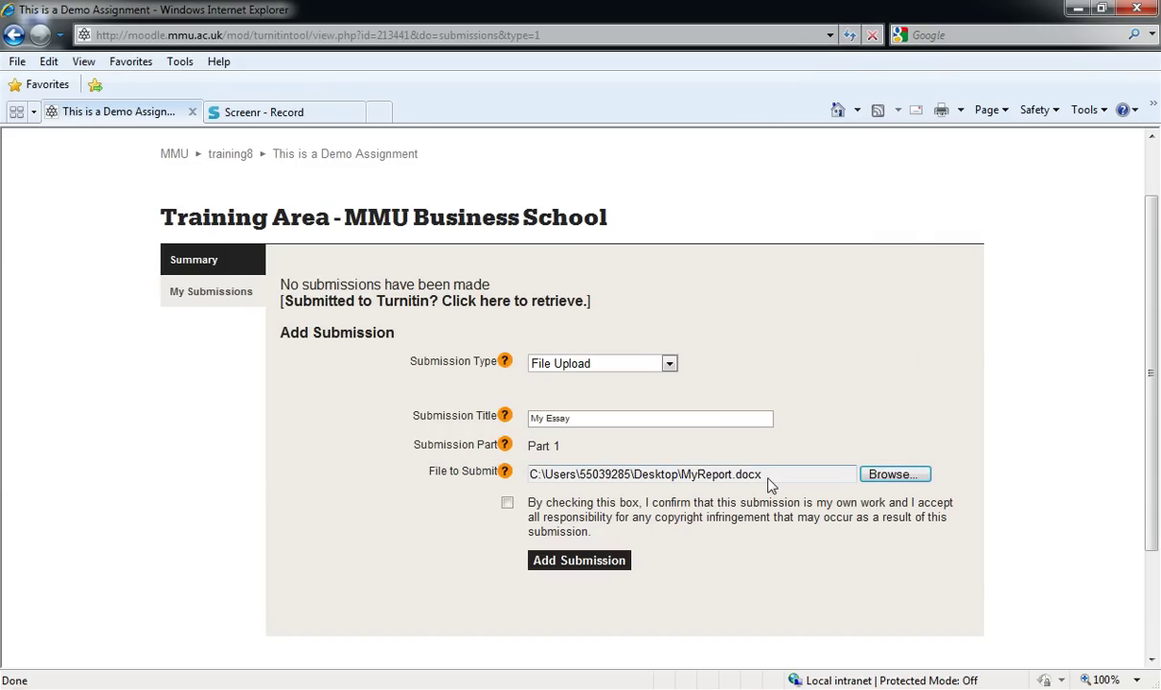
double_click(705, 473)
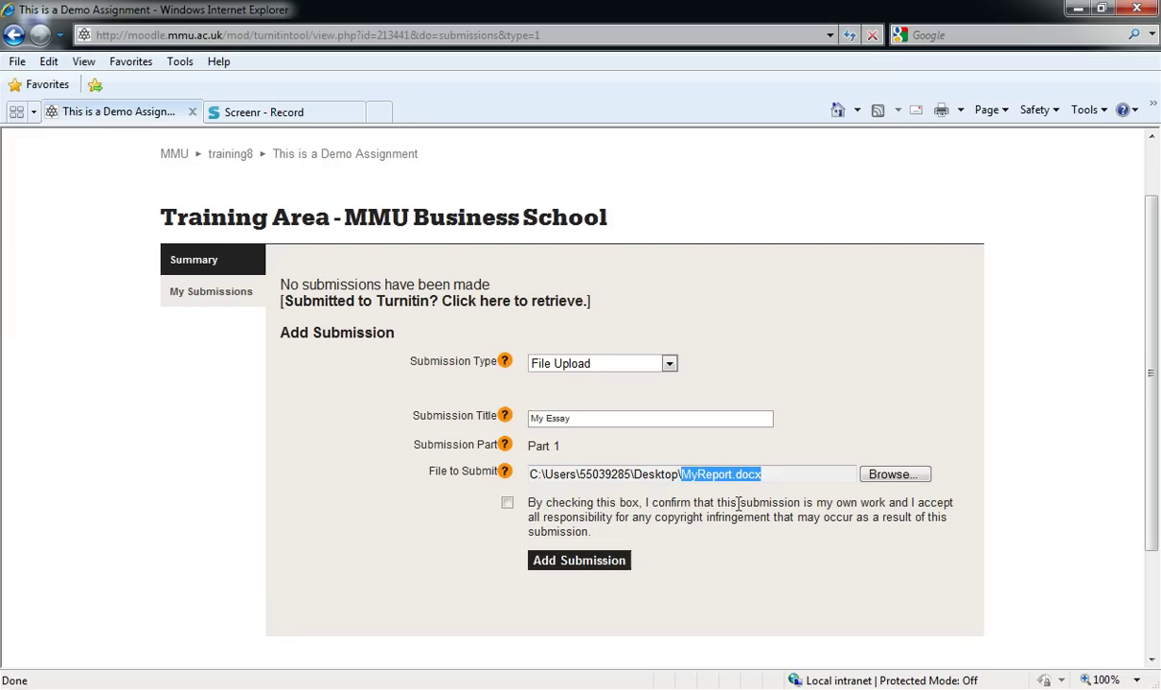
click(738, 503)
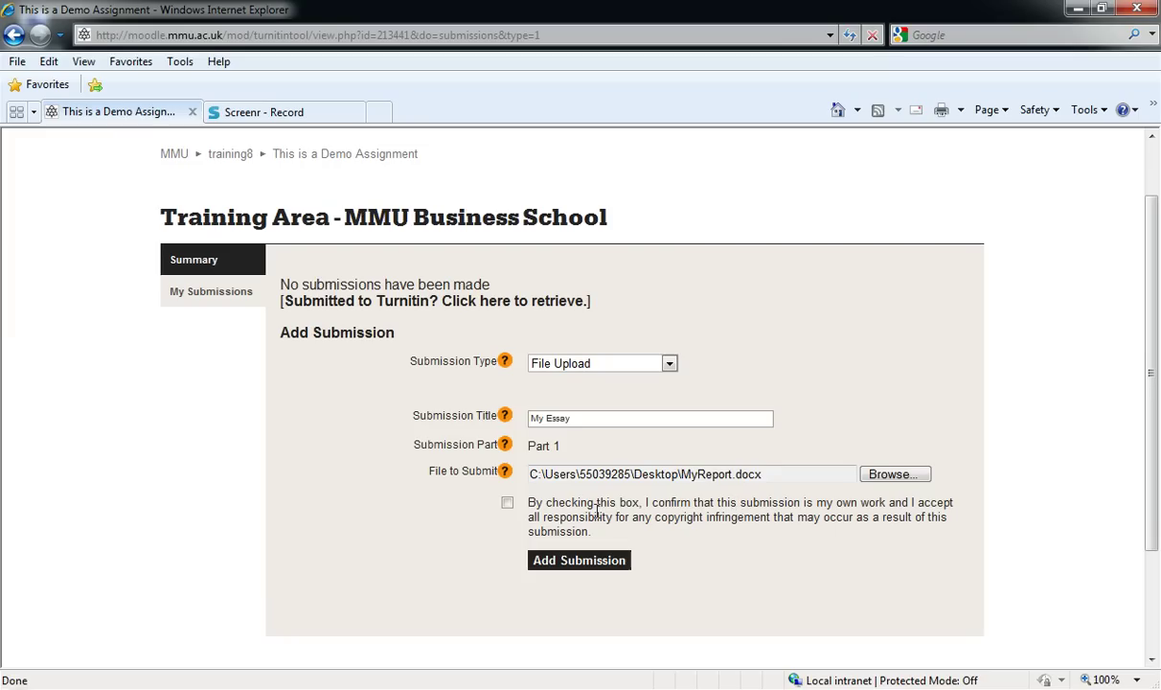
click(507, 504)
- Submit 'My Essay' with the Add Submission button
click(564, 562)
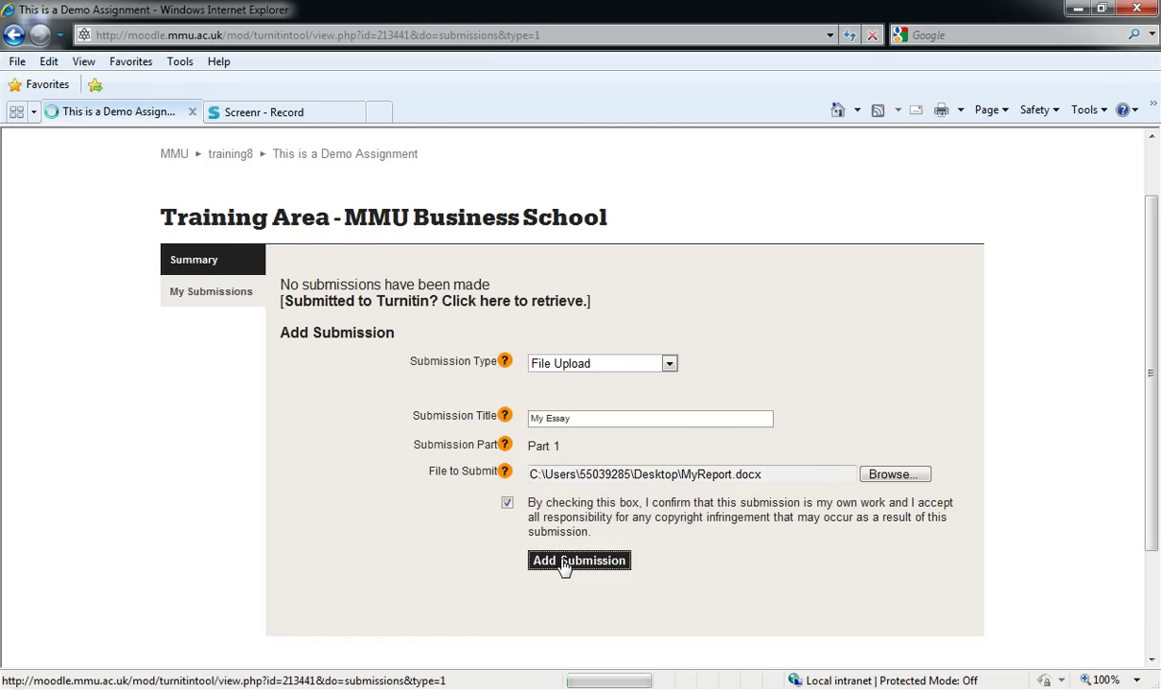